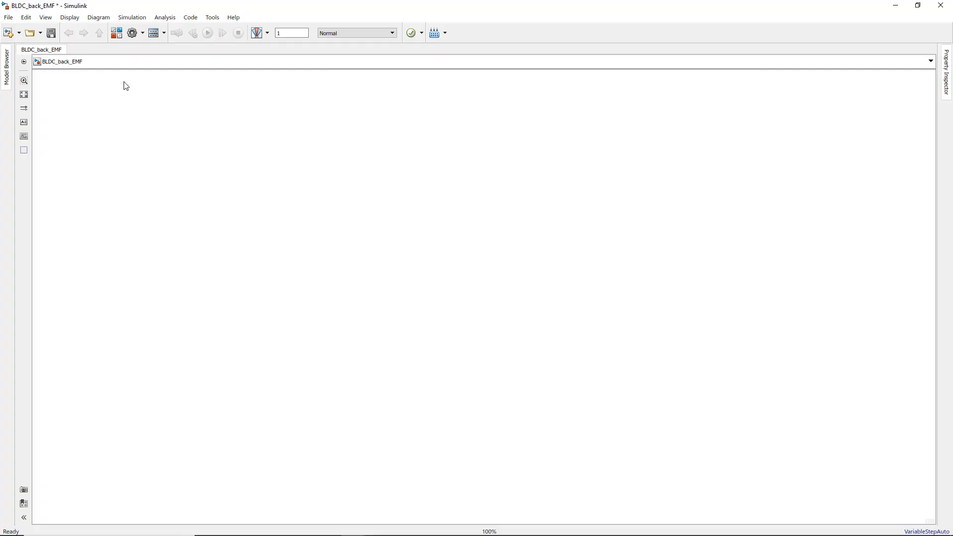
- Place the BLDC block from the Simscape Permanent Magnet library onto the model canvas
click(115, 37)
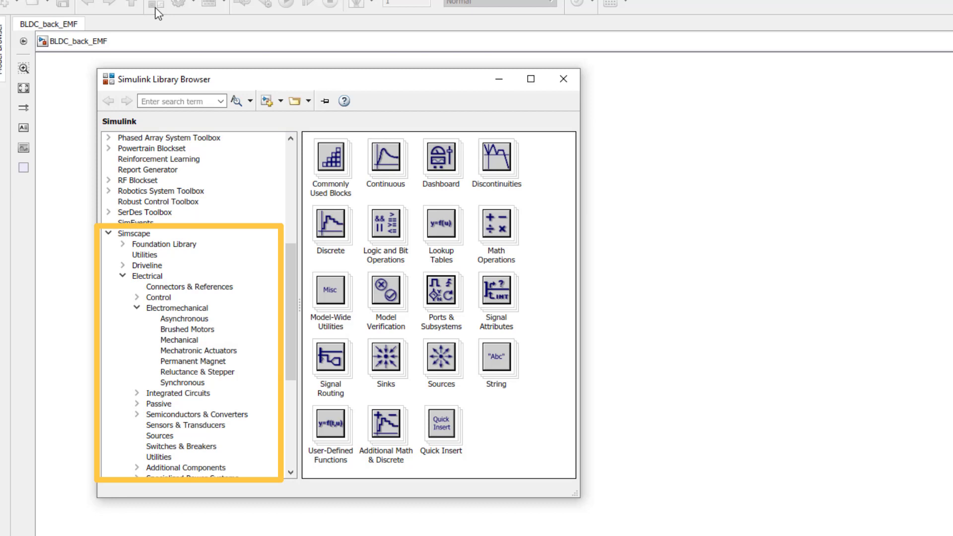
click(212, 362)
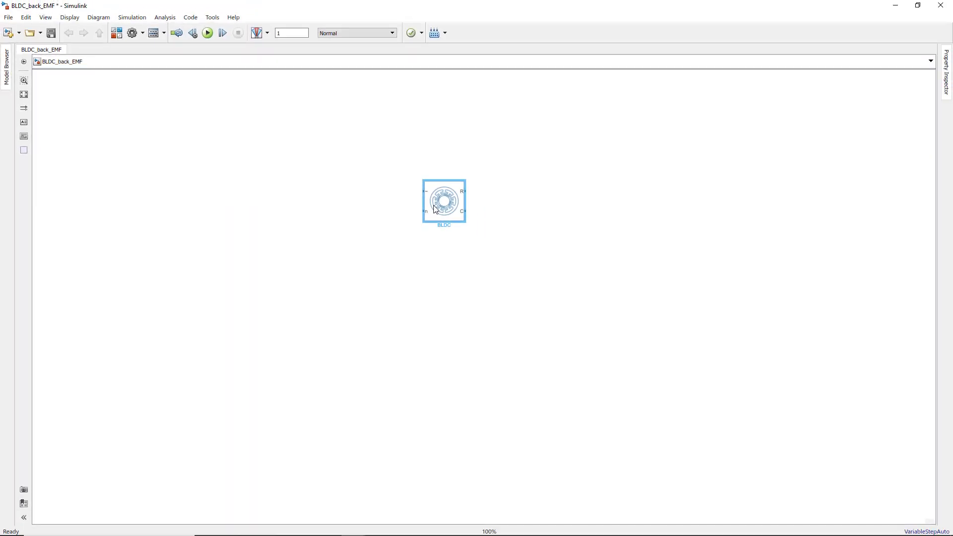
drag(435, 209, 421, 229)
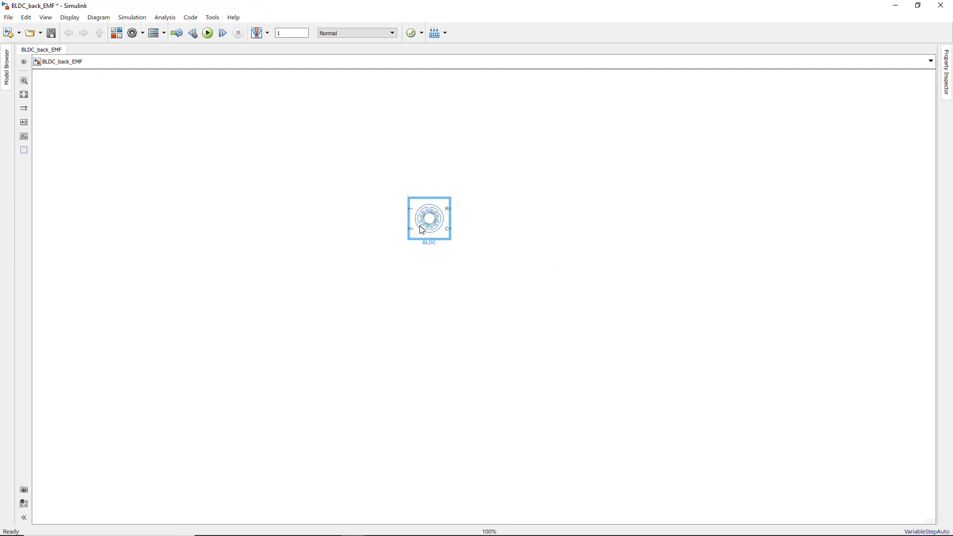
scroll(421, 230, up, 3)
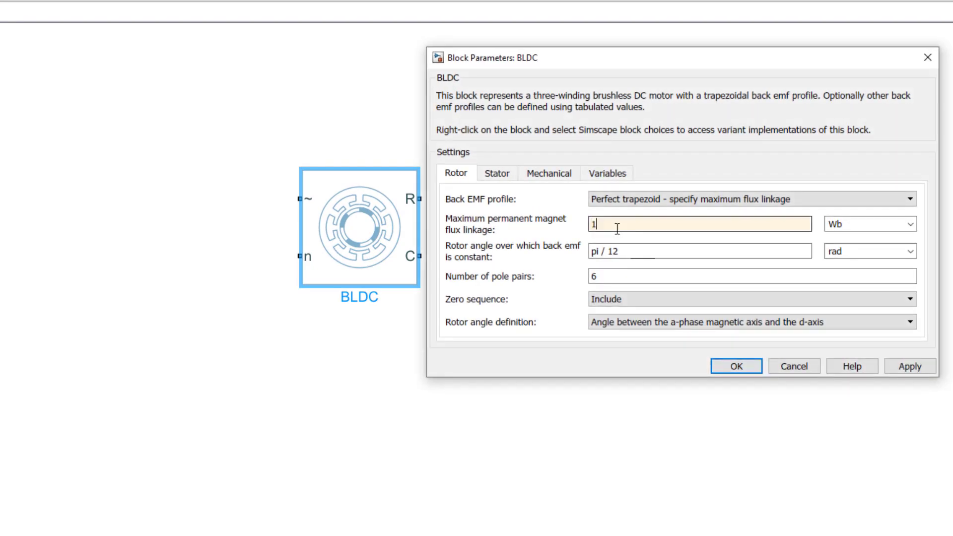
- Set the rotor back-EMF angle to 120 deg and the pole pairs to 1
triple_click(638, 248)
text(120)
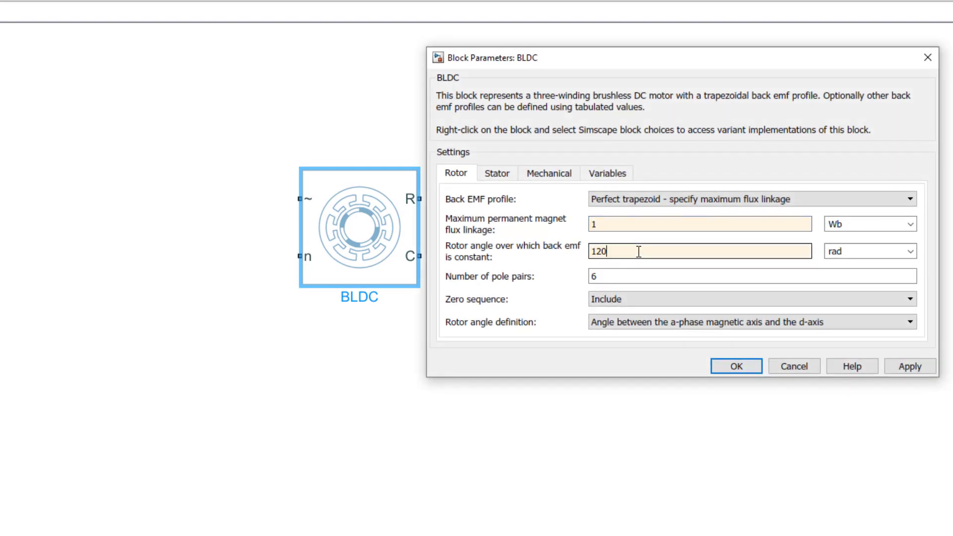
click(911, 250)
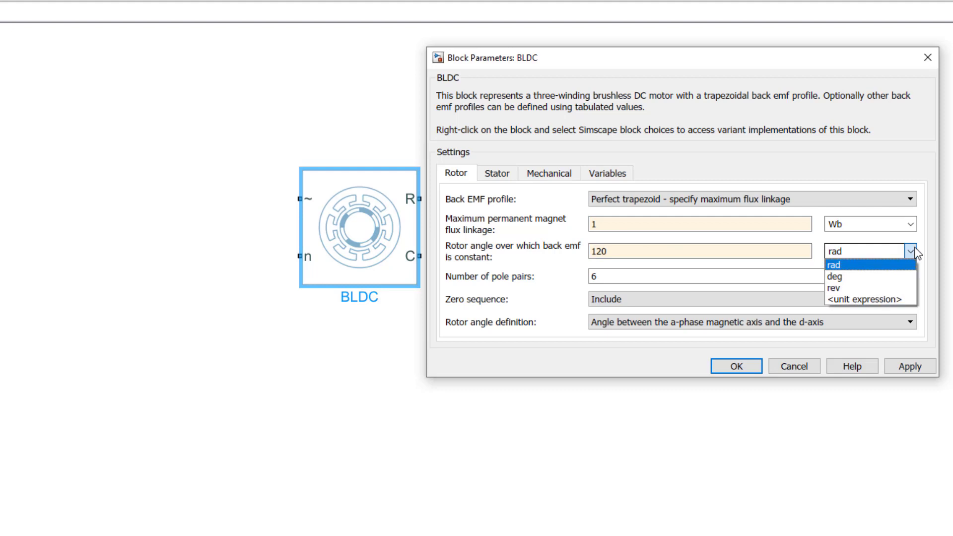
click(903, 277)
double_click(846, 274)
text(1)
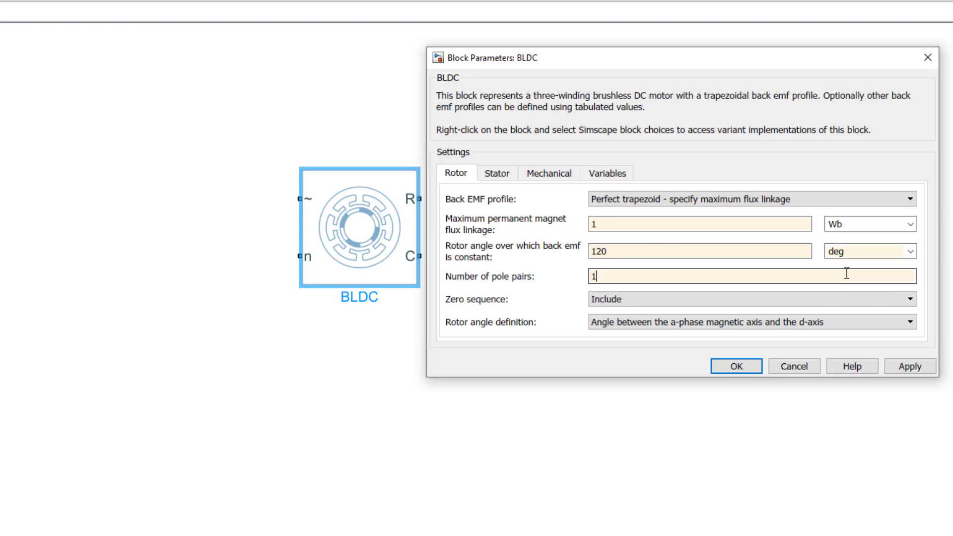
- Set the stator inductances Ld and Lq to 8.5e-3 and L0 to 0
click(498, 175)
double_click(669, 223)
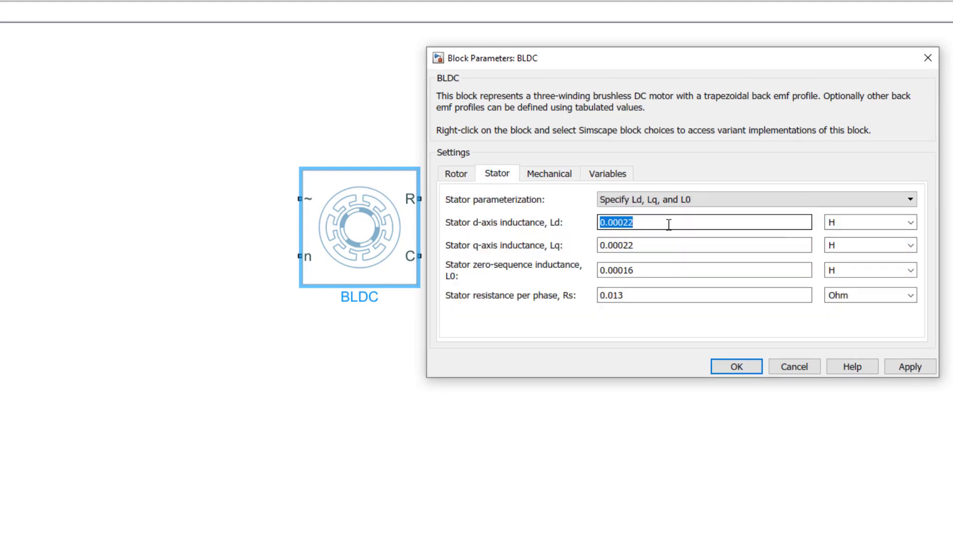
text(8.5e-3)
double_click(684, 245)
text(8.5e-3)
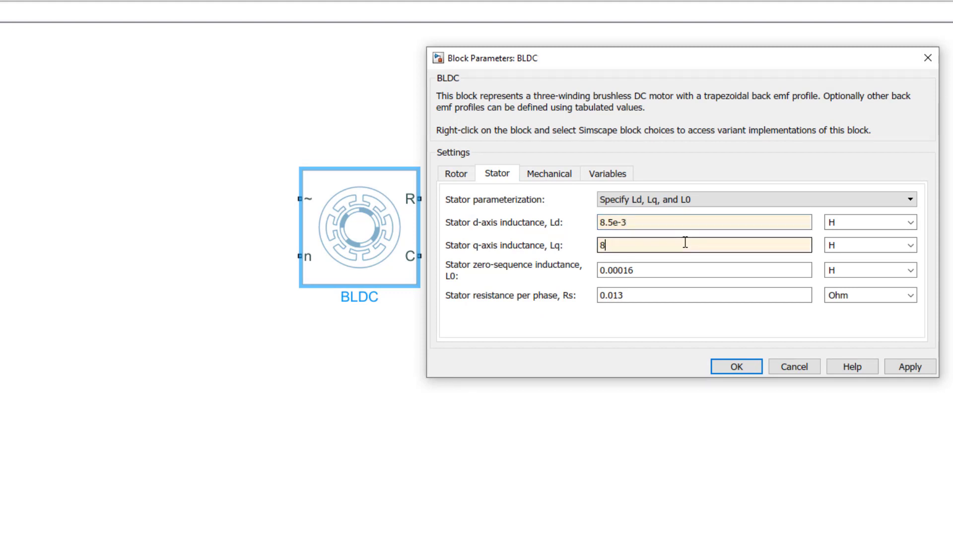
double_click(679, 269)
text(0)
double_click(686, 296)
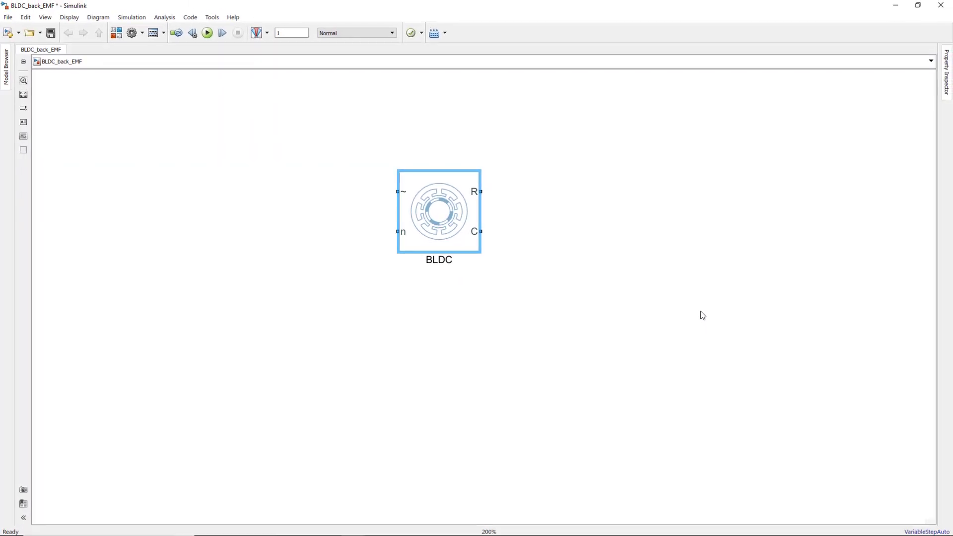
- Switch the BLDC block to expanded three-phase ports a, b, c, n
right_click(438, 222)
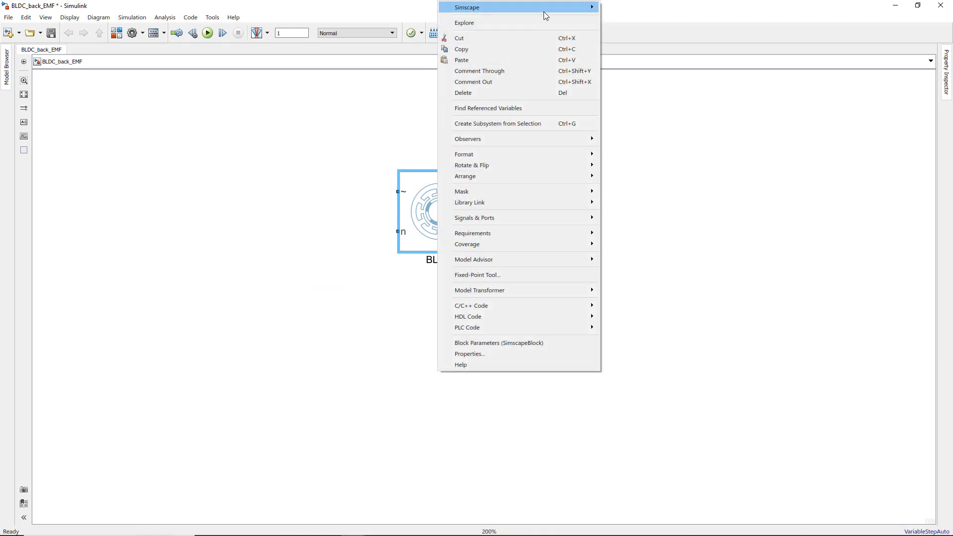
mouse_move(543, 11)
mouse_move(626, 27)
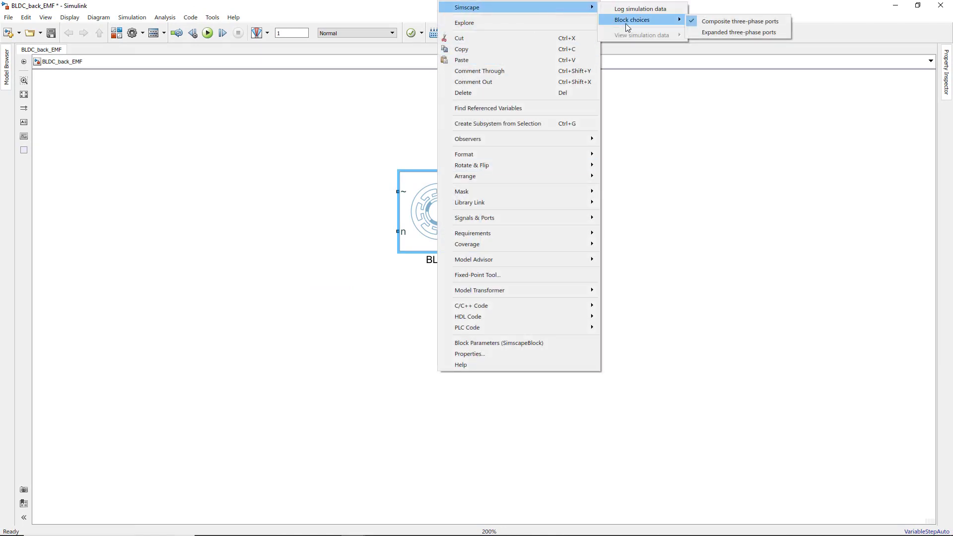
click(716, 33)
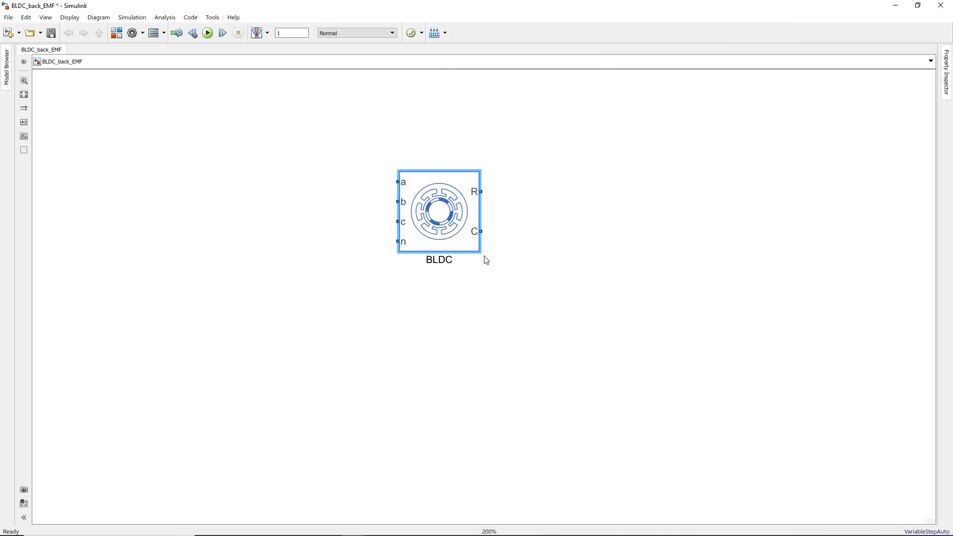
- Terminate phases a, b and c with Open Circuit blocks
double_click(299, 213)
text(ope)
key(Return)
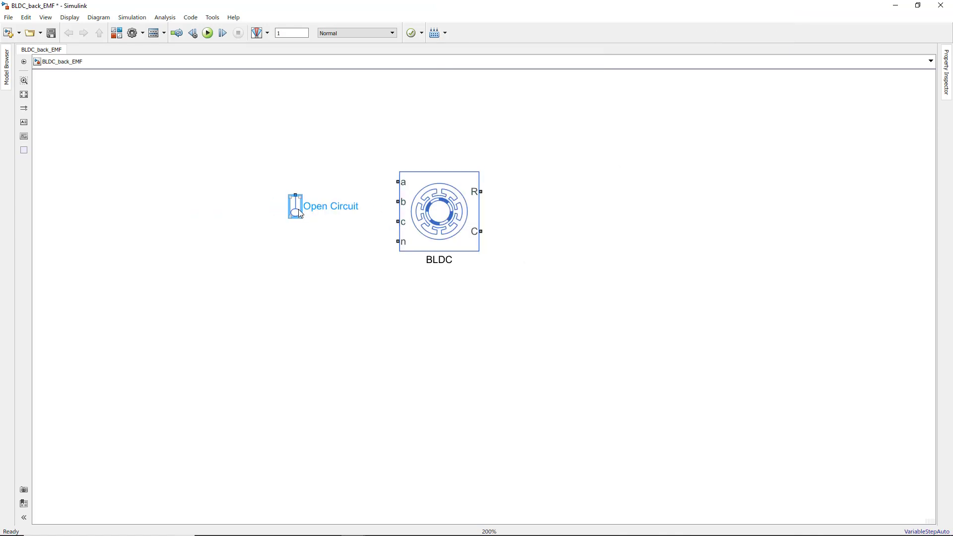
mouse_move(284, 199)
drag(285, 198, 299, 221)
click(347, 221)
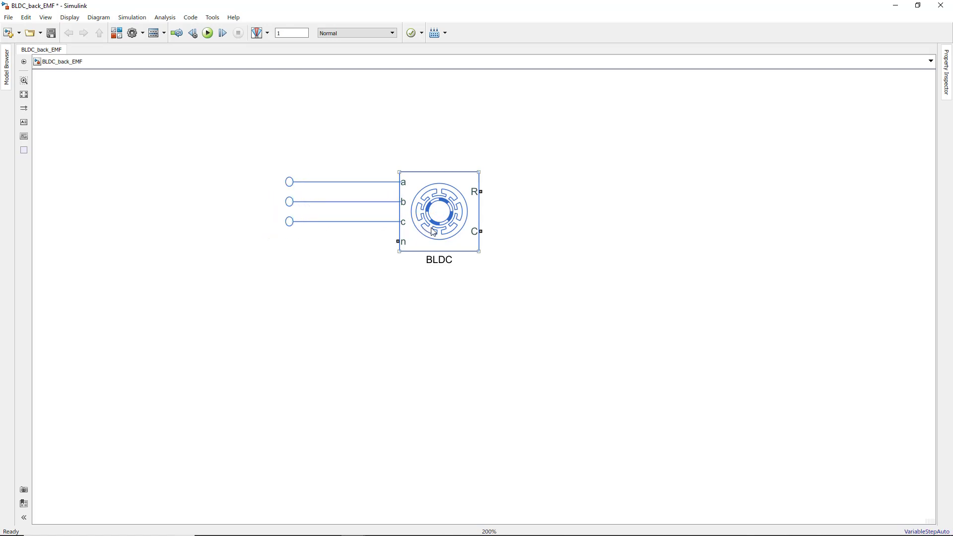
- Ground the neutral n with an Electrical Reference block placed under the motor
double_click(345, 340)
text(elec)
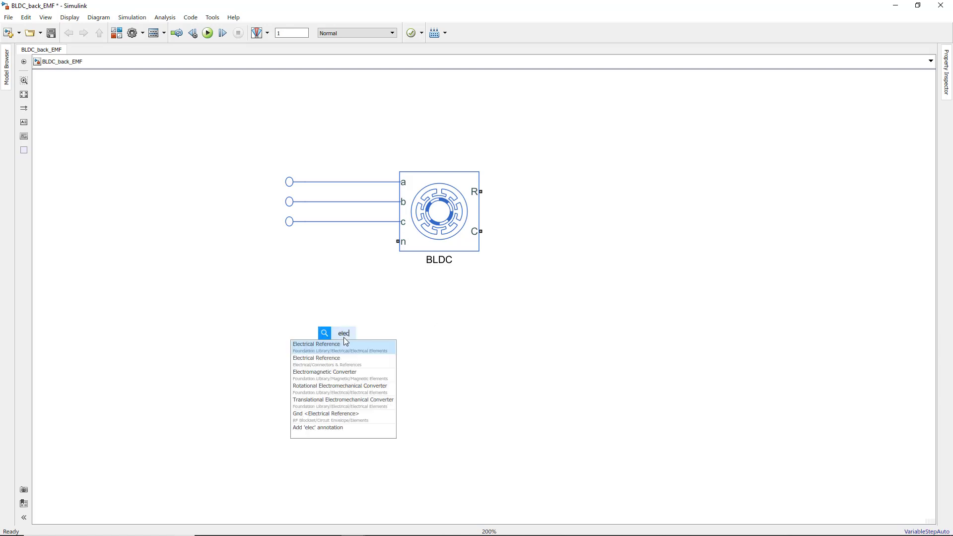
click(359, 345)
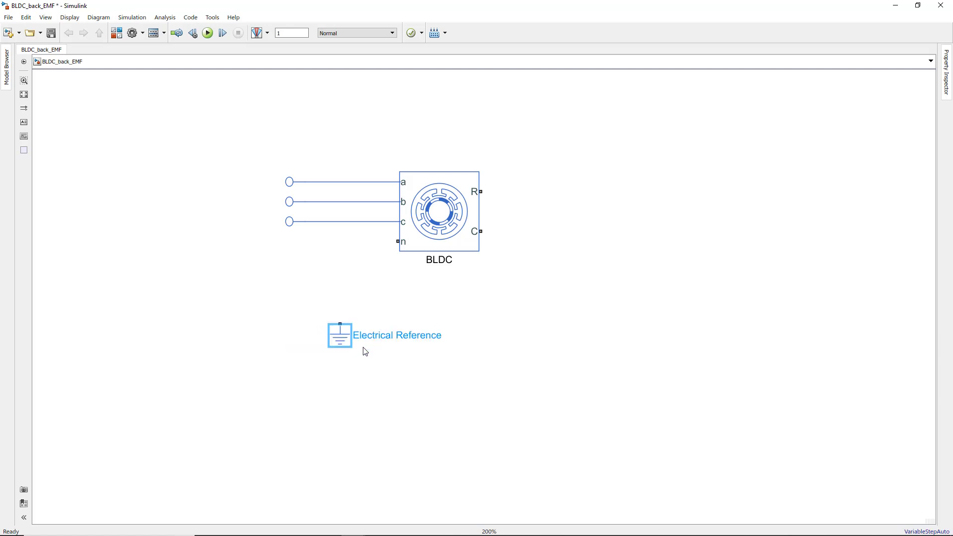
drag(345, 328, 397, 242)
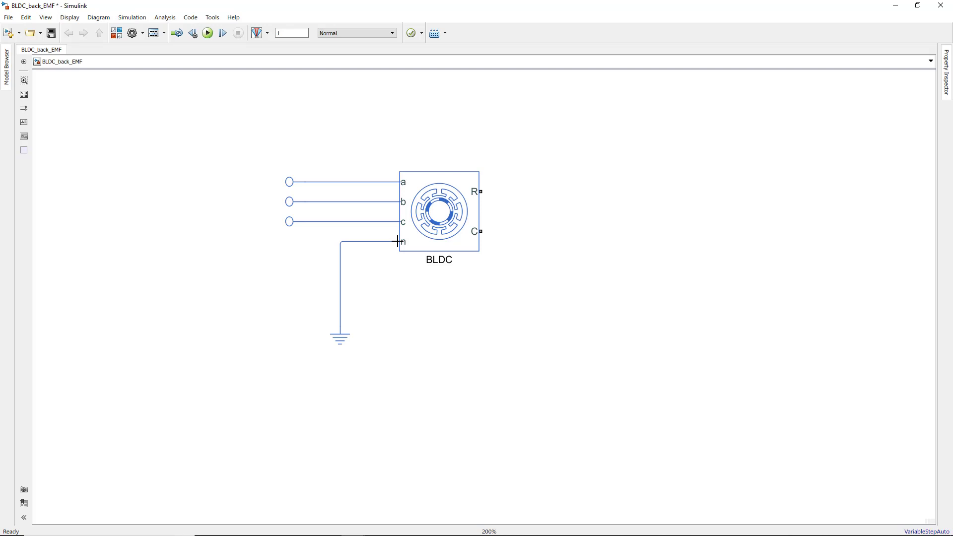
drag(345, 342, 380, 307)
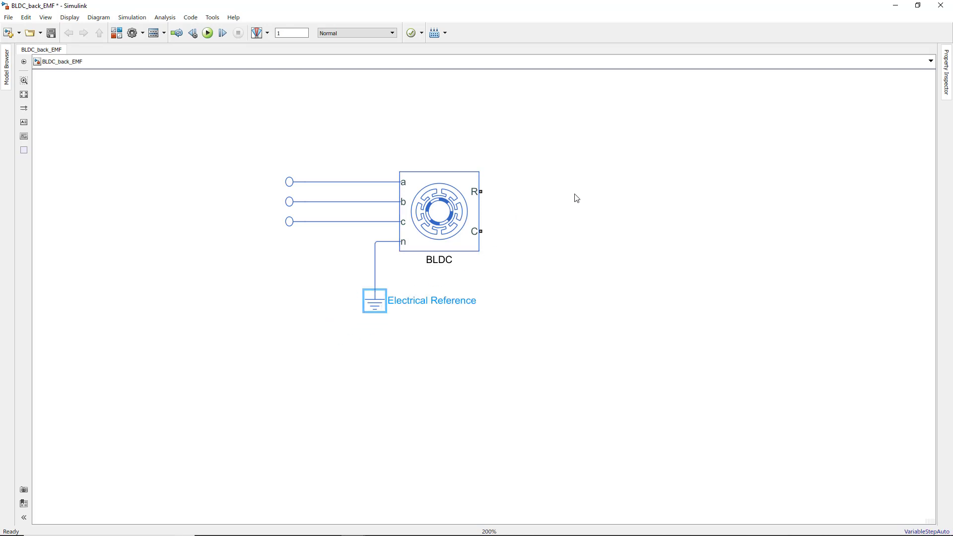
- Add an Ideal Angular Velocity Source and connect it to the BLDC rotor port R
click(620, 190)
text(idea)
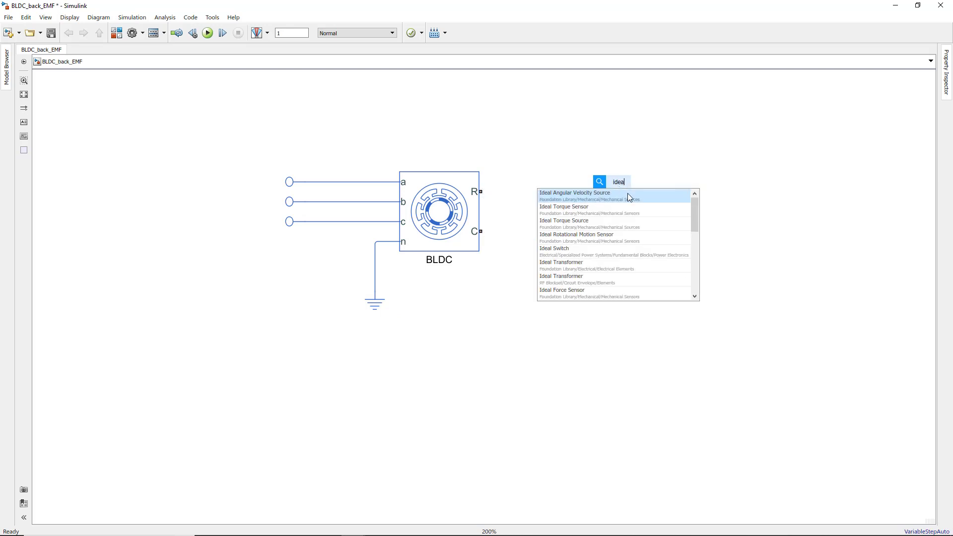
click(627, 193)
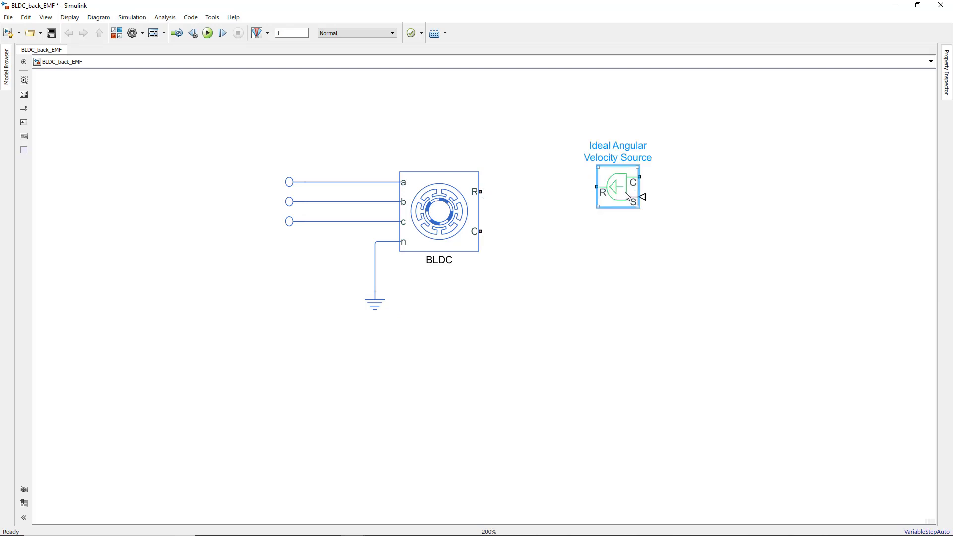
drag(616, 191, 611, 192)
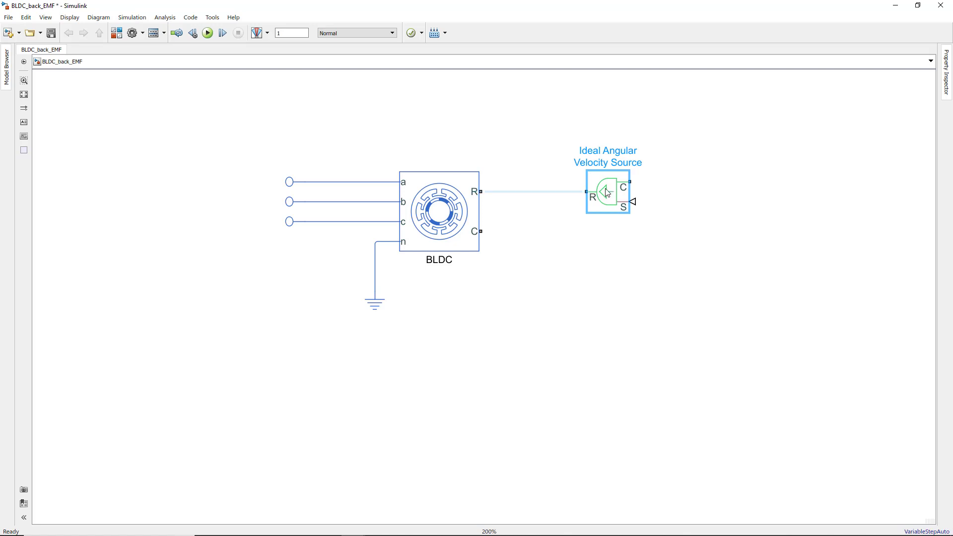
click(575, 193)
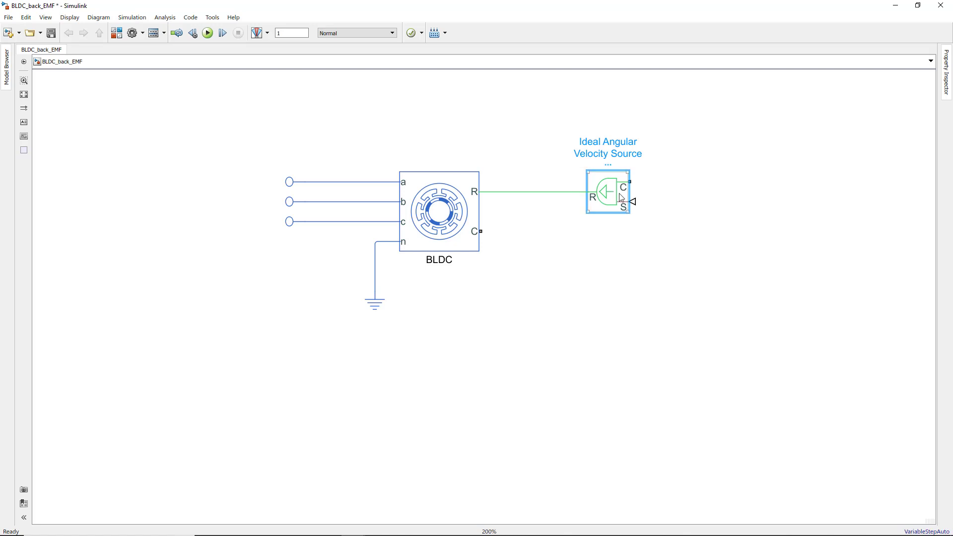
- Attach Mechanical Rotational References to the velocity source's C port and the BLDC's C port
double_click(700, 182)
text(mech)
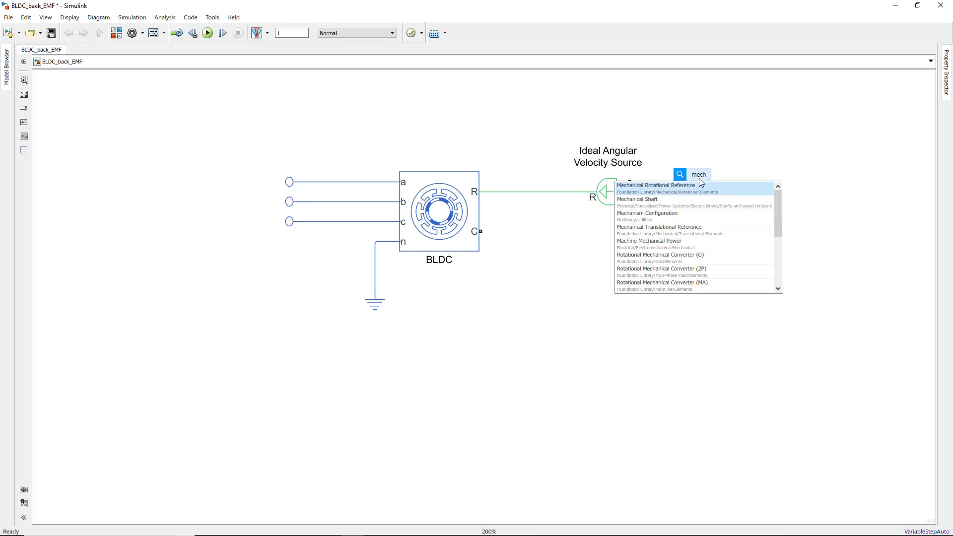
key(Return)
drag(703, 178, 545, 233)
key(ctrl+shift+r)
drag(713, 186, 678, 186)
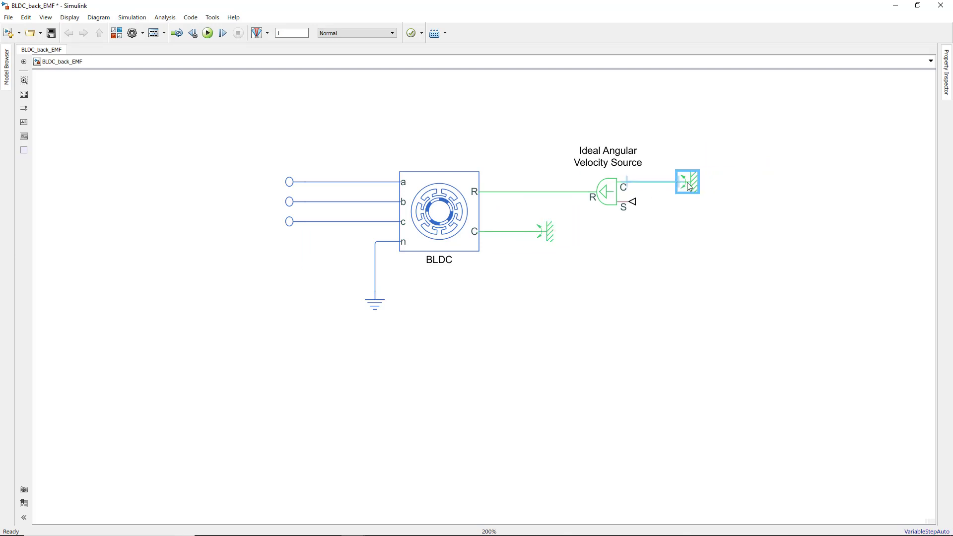
click(685, 233)
- Add a flipped Constant block beside the velocity source with value 2*pi
double_click(686, 233)
text(const)
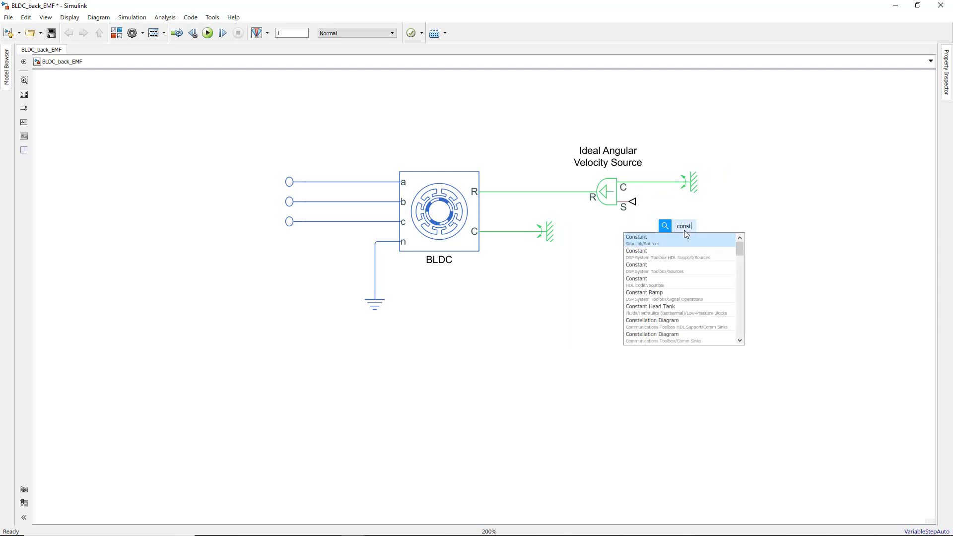
key(Return)
key(ctrl+i)
drag(686, 234, 761, 214)
click(752, 206)
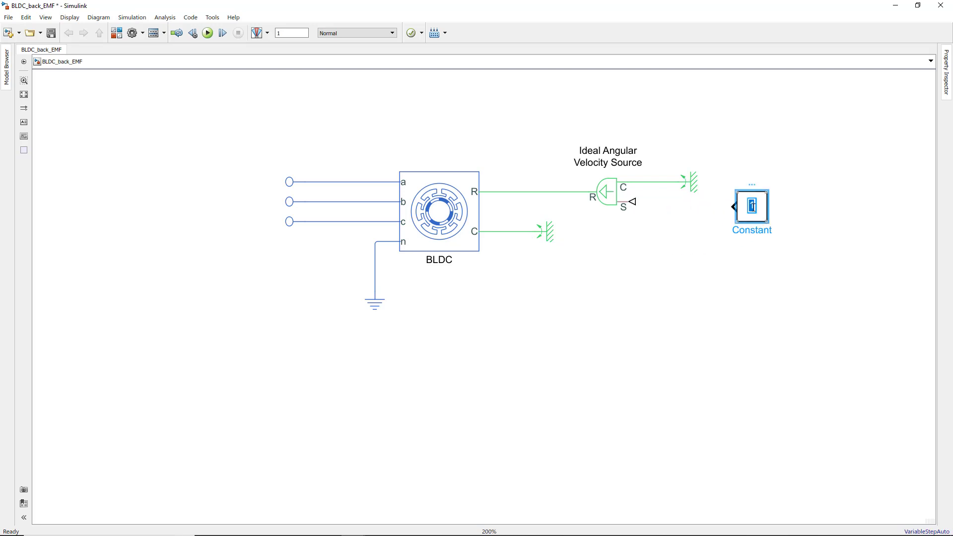
text(2*pi)
- Insert a Simulink-PS Converter at the S port, fed by the 2*pi constant
double_click(687, 259)
text(simulink)
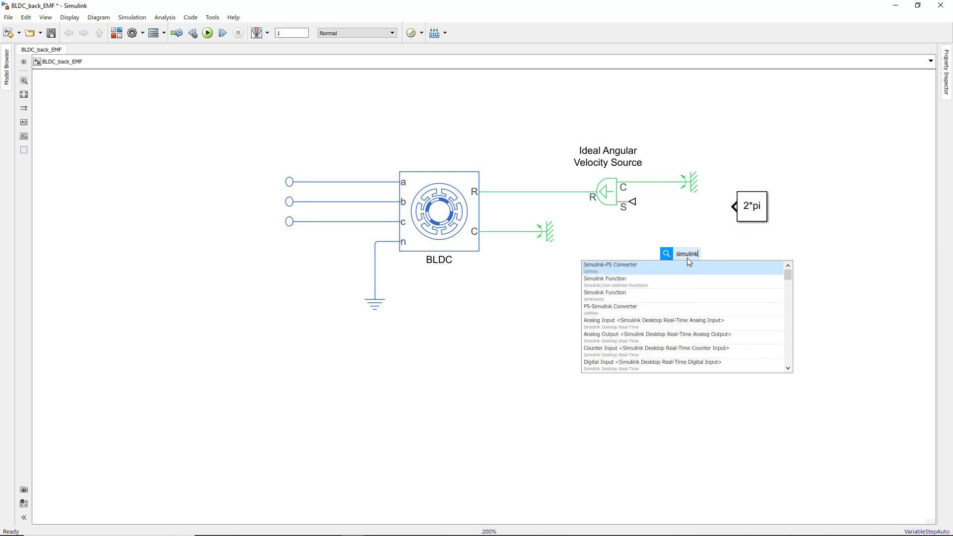
click(693, 271)
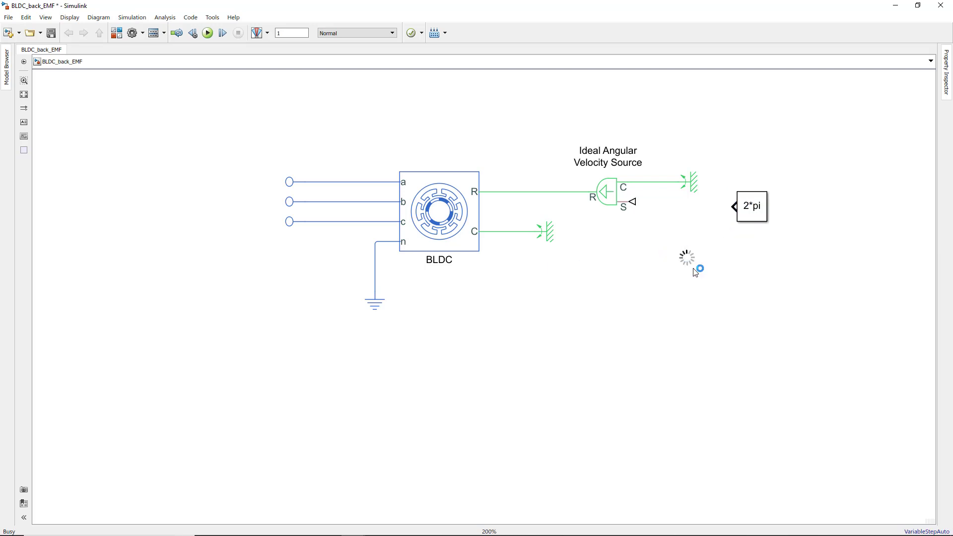
drag(674, 253, 673, 197)
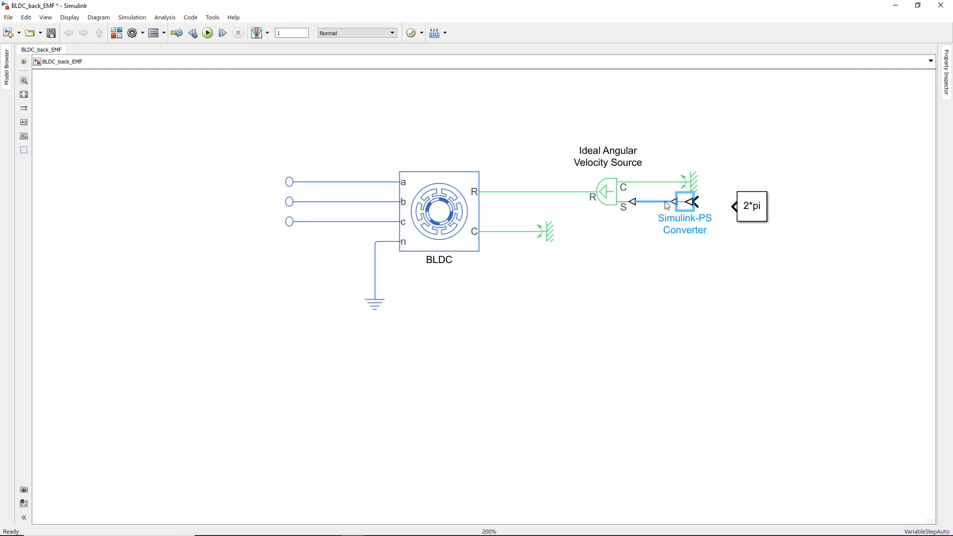
drag(746, 210, 747, 206)
double_click(751, 225)
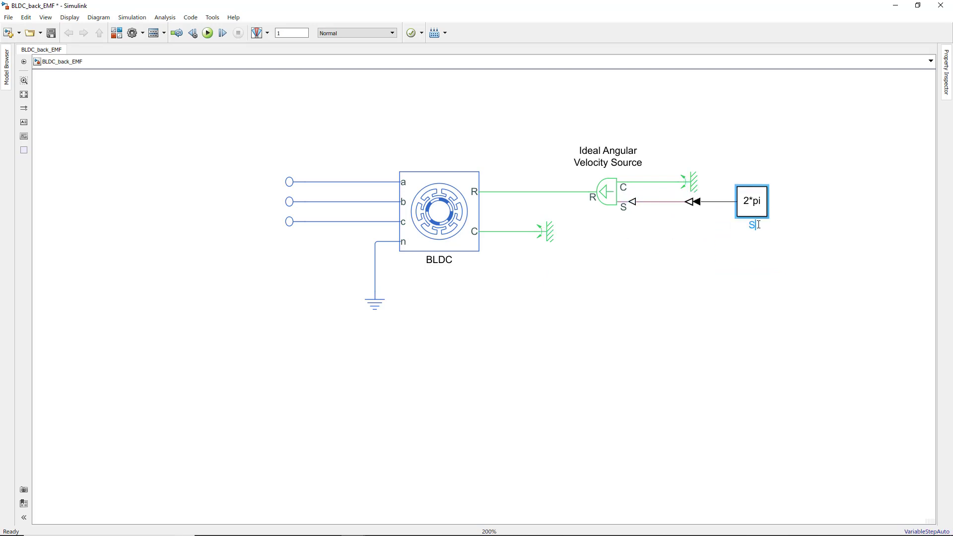
- Name the constant 'Shaft speed' and wire a Solver Configuration block to the R line
text(Shaft speed)
double_click(644, 306)
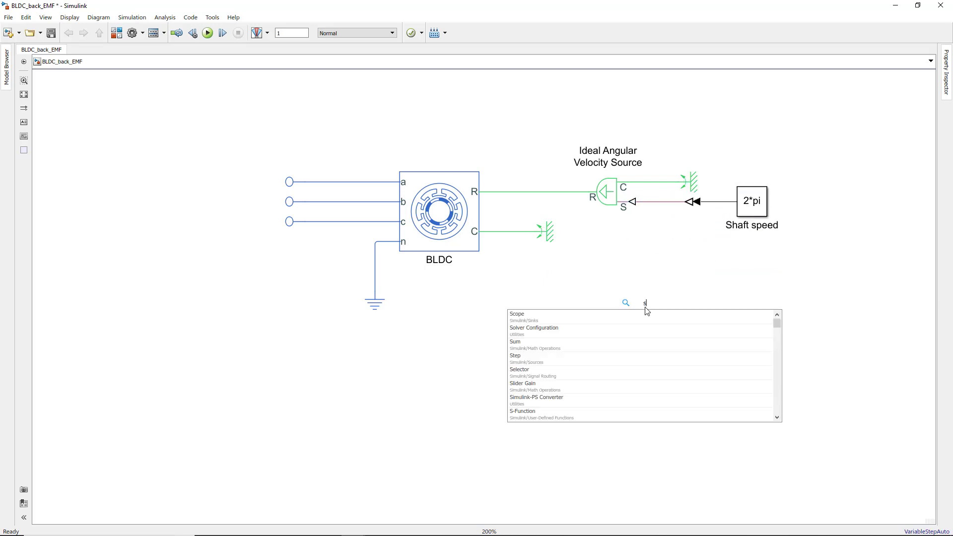
text(solver)
key(Return)
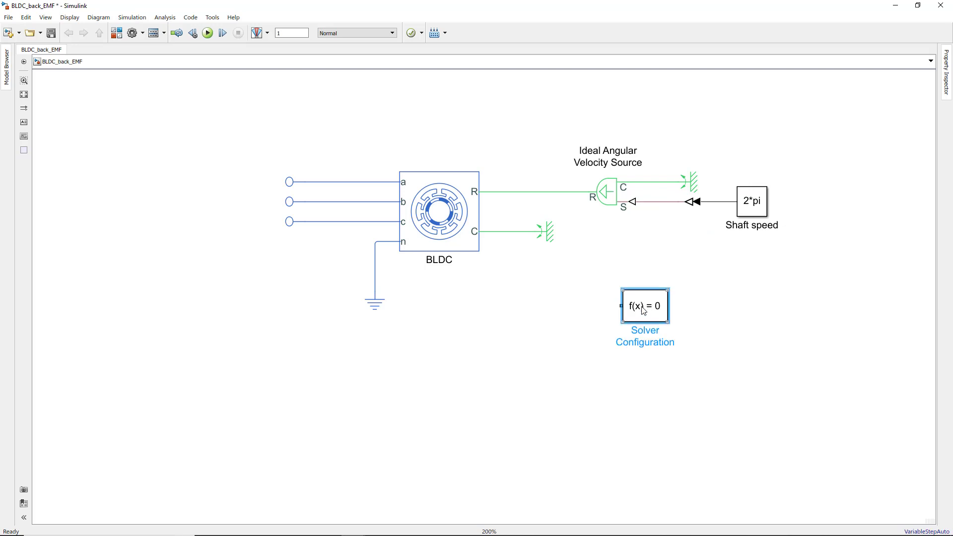
drag(621, 306, 573, 191)
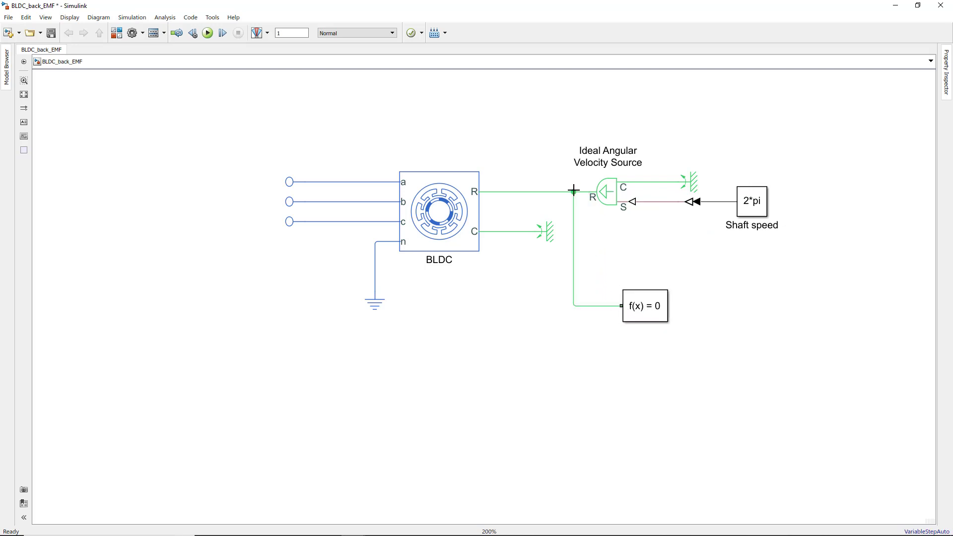
- Configure the solver to use a local solver, fixed-cost iterations and 2e-6 sample time
double_click(657, 309)
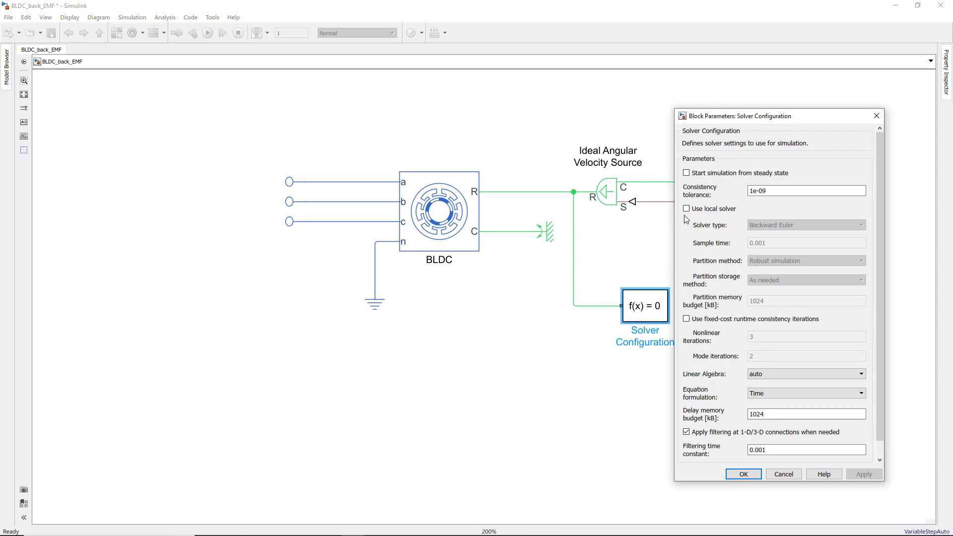
click(686, 209)
click(766, 244)
double_click(766, 244)
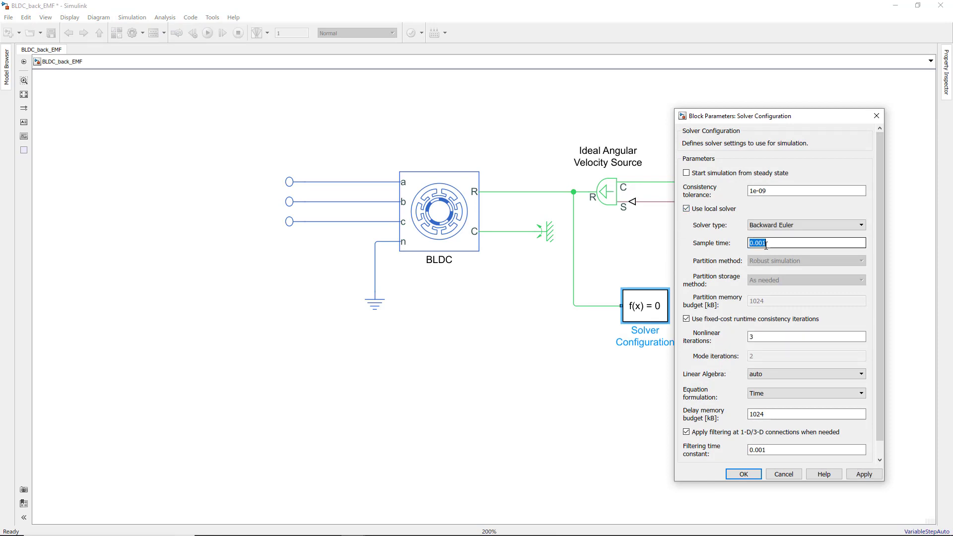
text(2e-6)
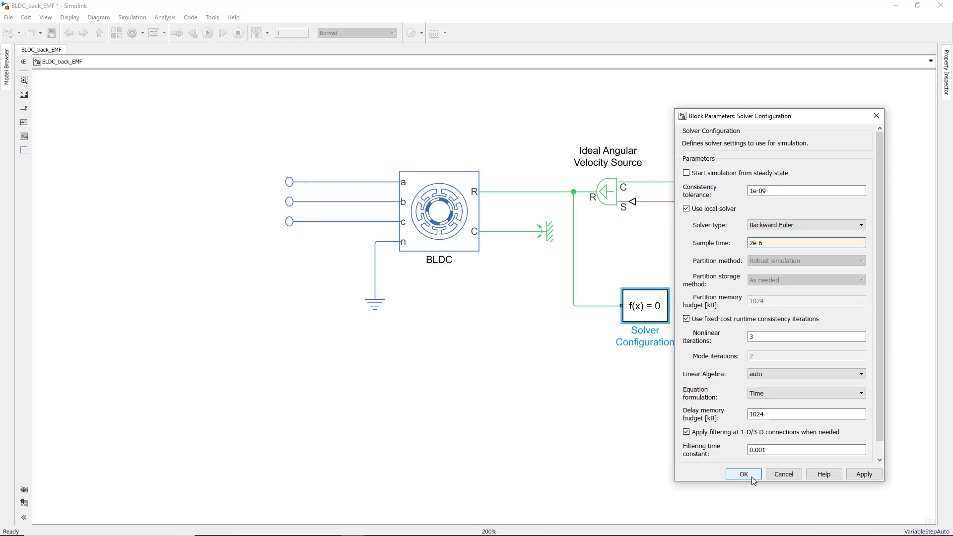
click(743, 475)
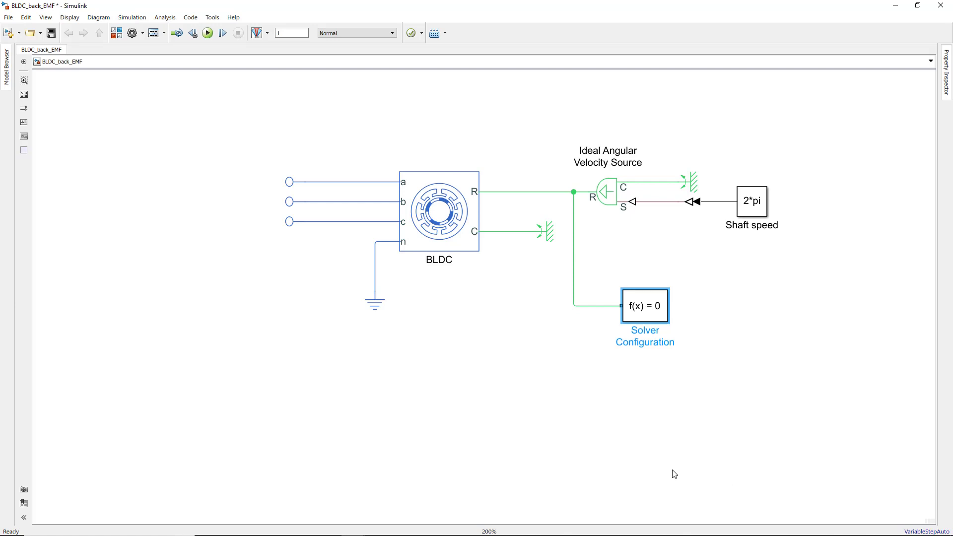
- Add a Voltage Sensor below the motor with its + terminal on phase a
click(255, 344)
double_click(255, 343)
text(volta)
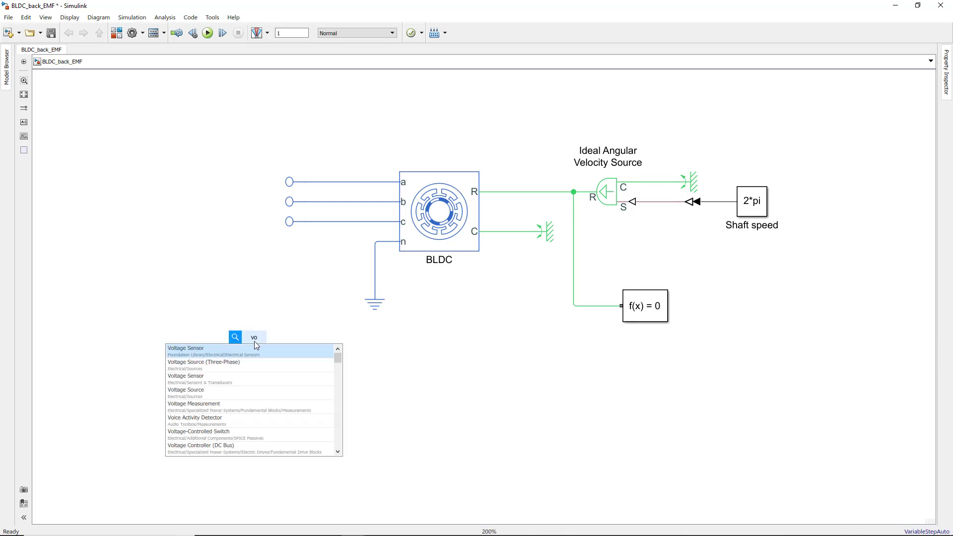
click(259, 350)
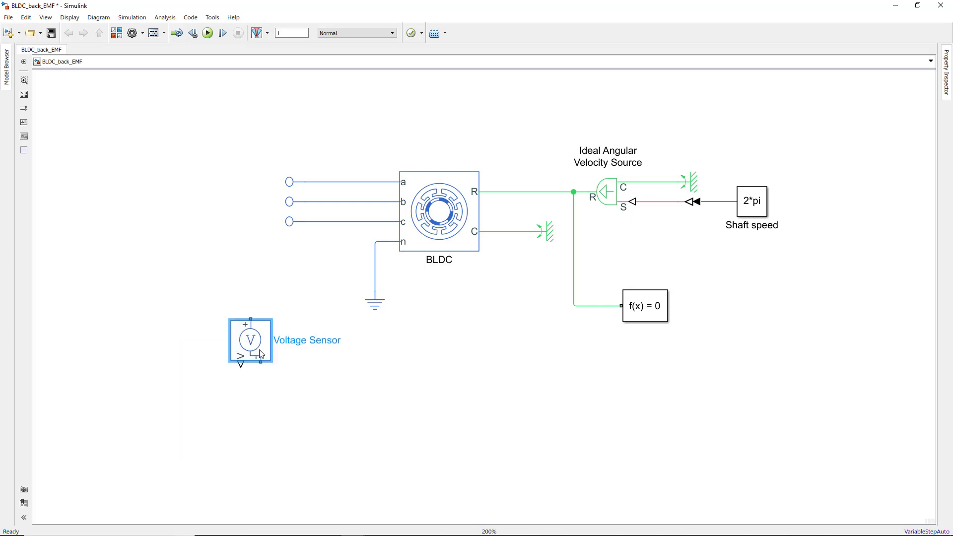
drag(262, 354, 315, 314)
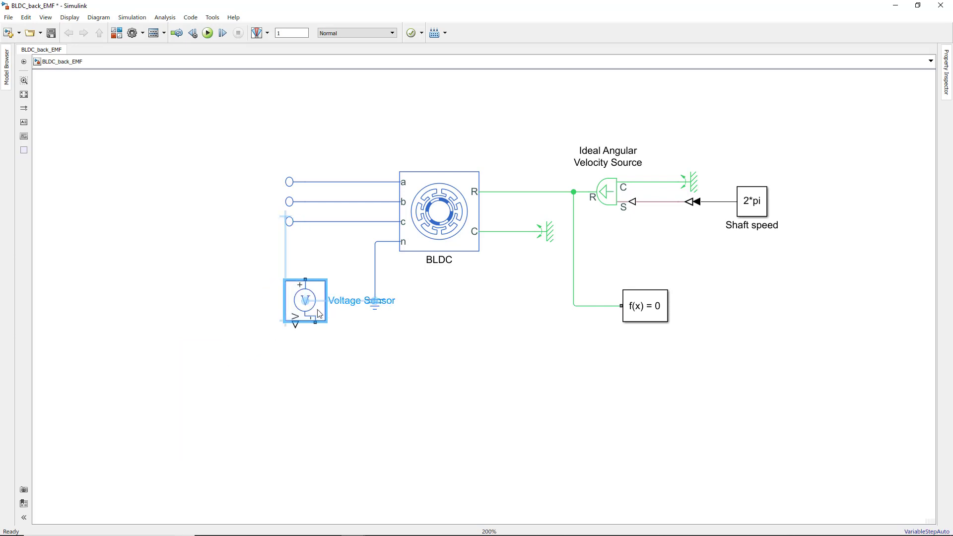
click(303, 274)
drag(304, 275, 321, 181)
drag(302, 305, 316, 305)
- Ground the sensor's − terminal with a reference copy and attach a PS-Simulink Converter
click(361, 318)
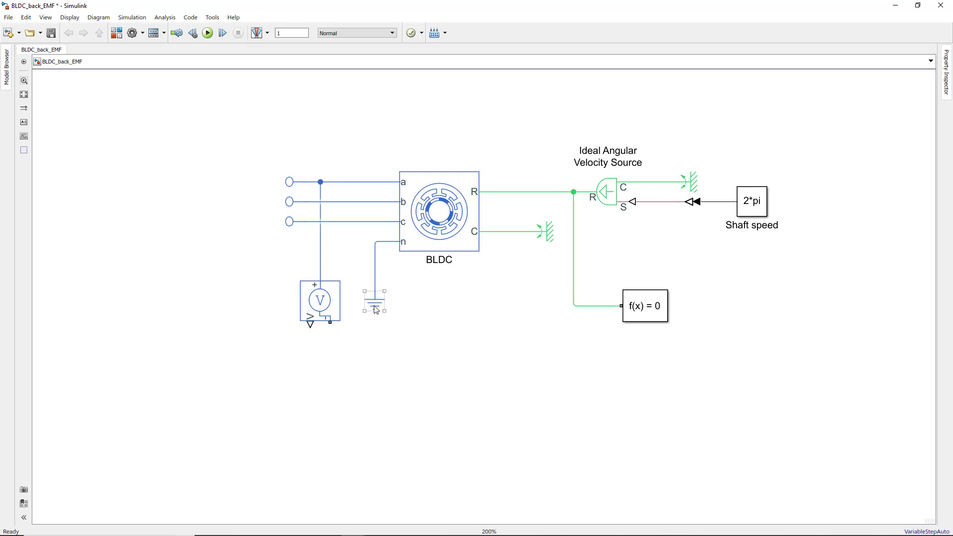
drag(374, 304, 327, 370)
click(254, 373)
double_click(255, 373)
text(ps)
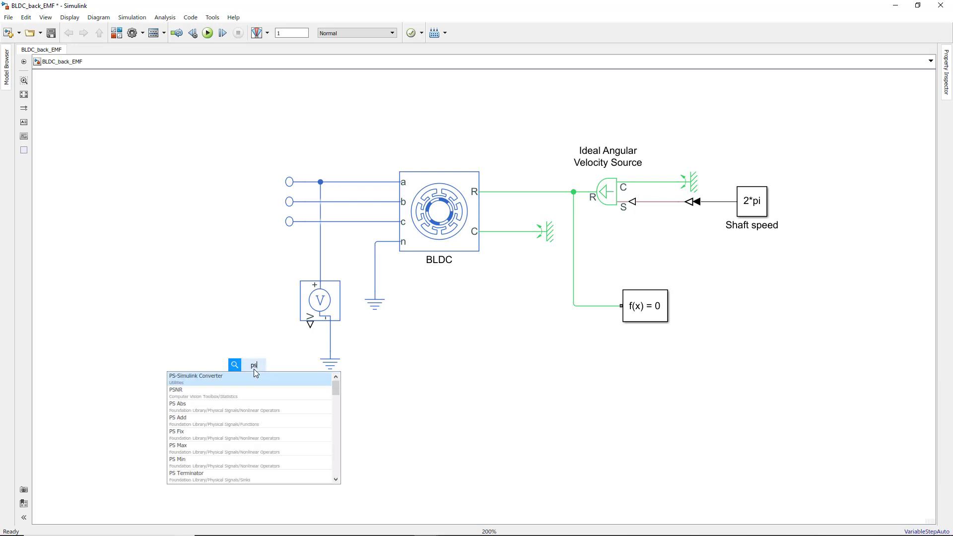
key(Return)
mouse_move(256, 373)
mouse_down()
mouse_move(265, 343)
mouse_move(309, 325)
mouse_up()
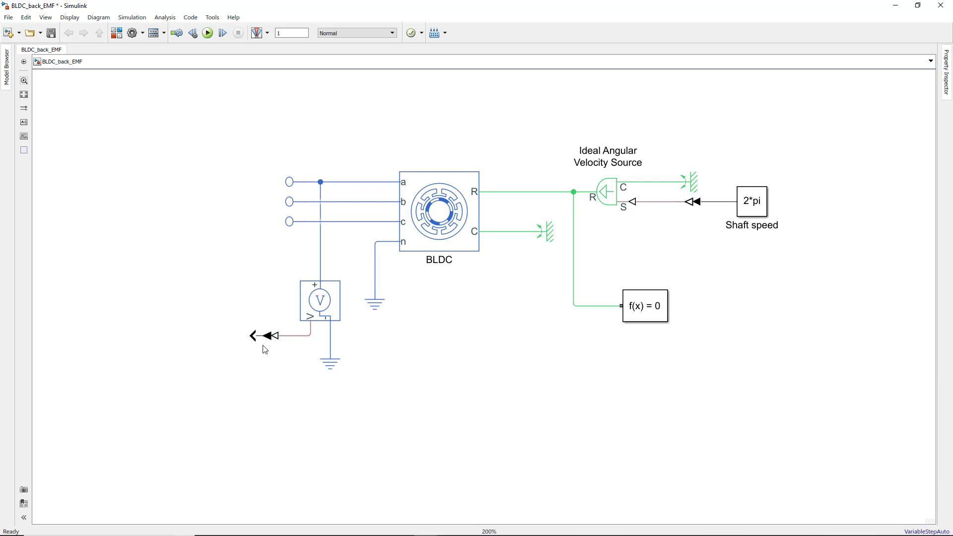
- Connect a Scope to the converter output and label the signal Back_EMF
double_click(206, 340)
text(scope)
key(Return)
drag(219, 336, 189, 337)
double_click(241, 337)
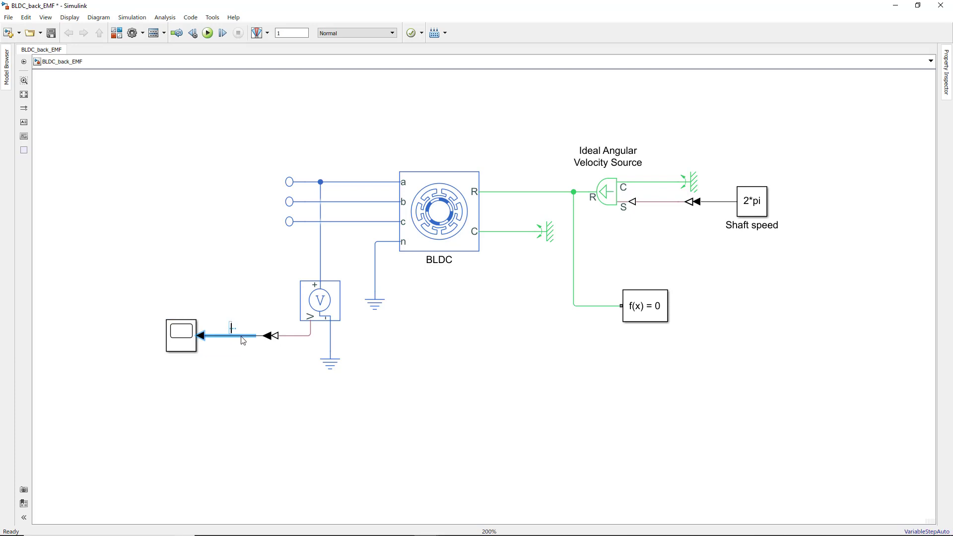
text(Back_EMF)
- Run the model and view the ±5 trapezoidal Back_EMF waveform in the Scope
click(240, 367)
click(208, 35)
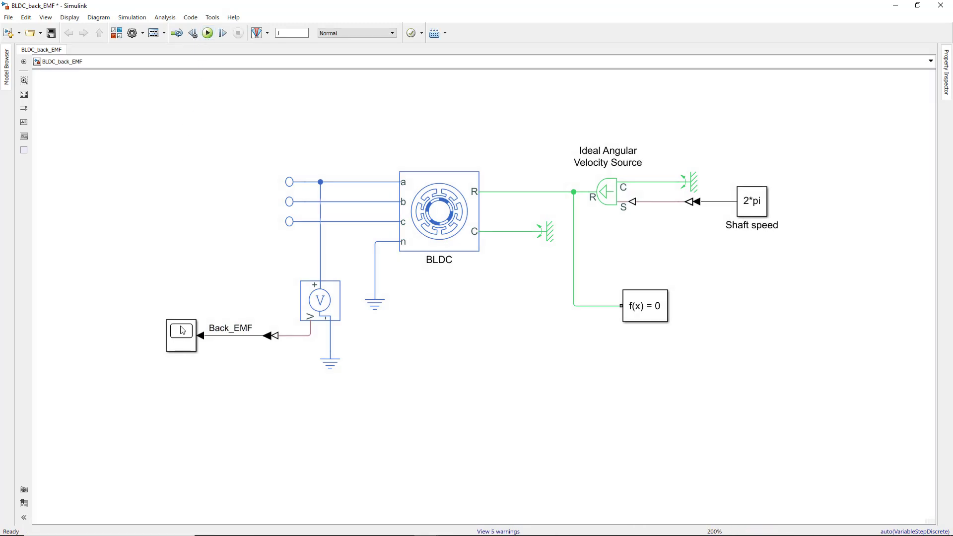
double_click(185, 341)
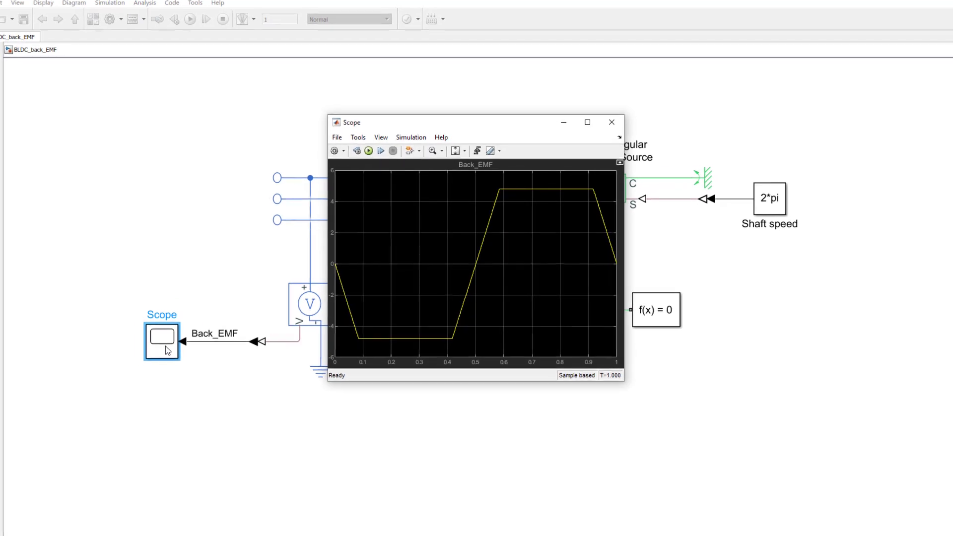